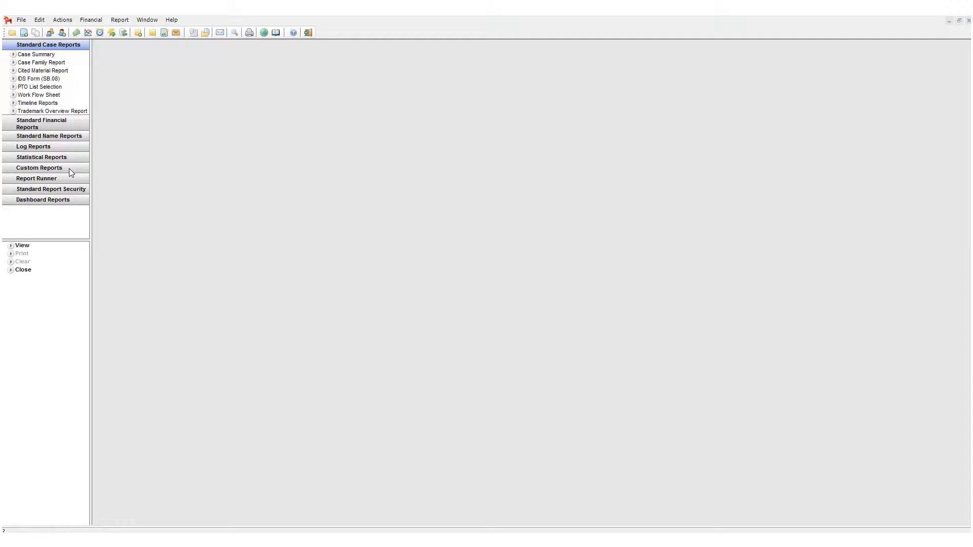
# Open Custom Reports and filter the report list to show case reports only, excluding name reports.
pyautogui.click(69, 169)
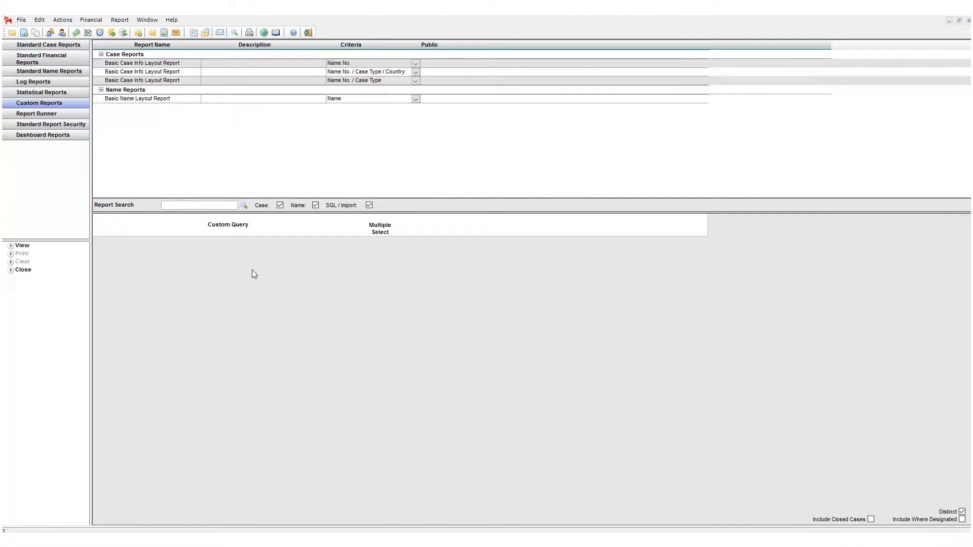
pyautogui.click(281, 205)
pyautogui.click(280, 206)
pyautogui.click(316, 205)
pyautogui.click(317, 205)
pyautogui.click(316, 206)
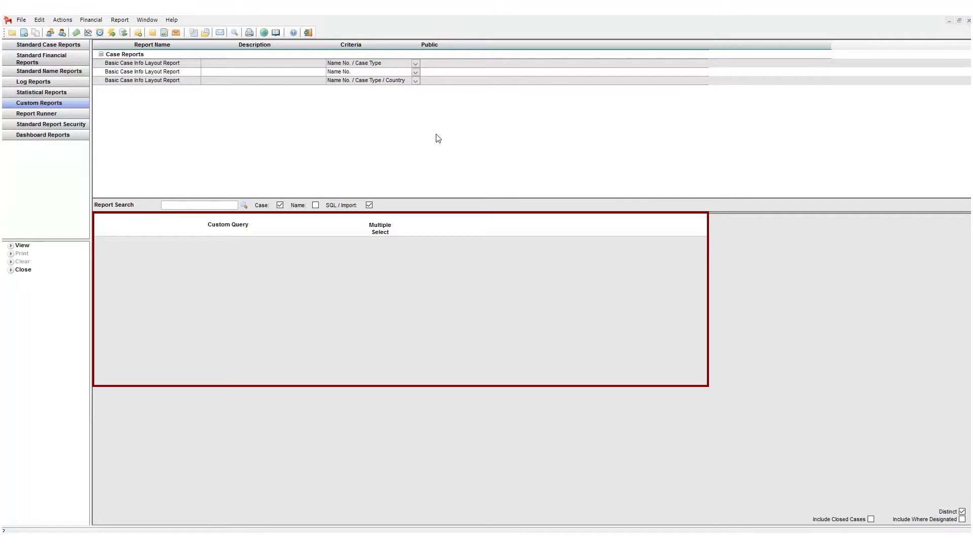
# Select the Basic Case Info Layout Report with Name No. criteria and look up a name number for it.
pyautogui.click(305, 77)
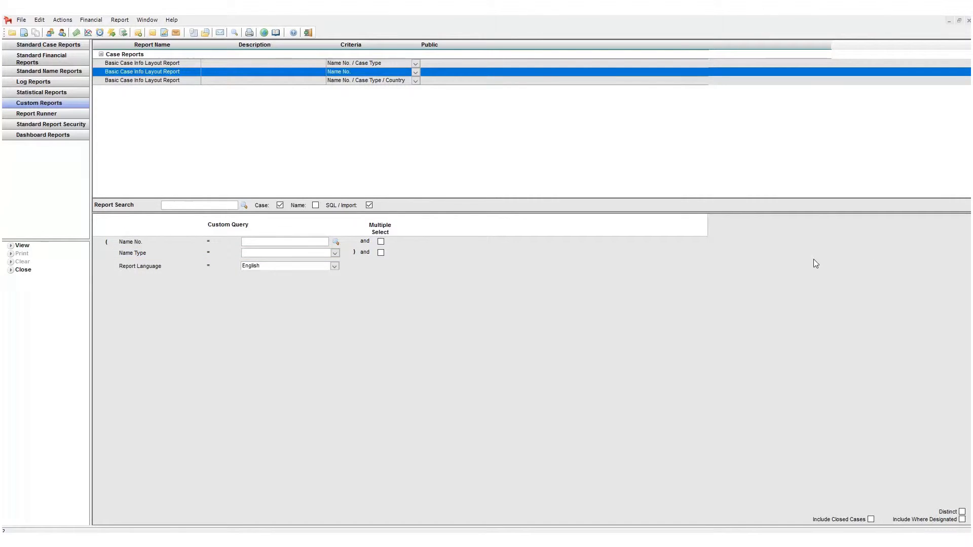
pyautogui.click(335, 241)
pyautogui.doubleClick(418, 308)
# Set Name Type to Applicant, enable multiple select for it, and add Client as a second name type.
pyautogui.click(336, 253)
pyautogui.click(269, 295)
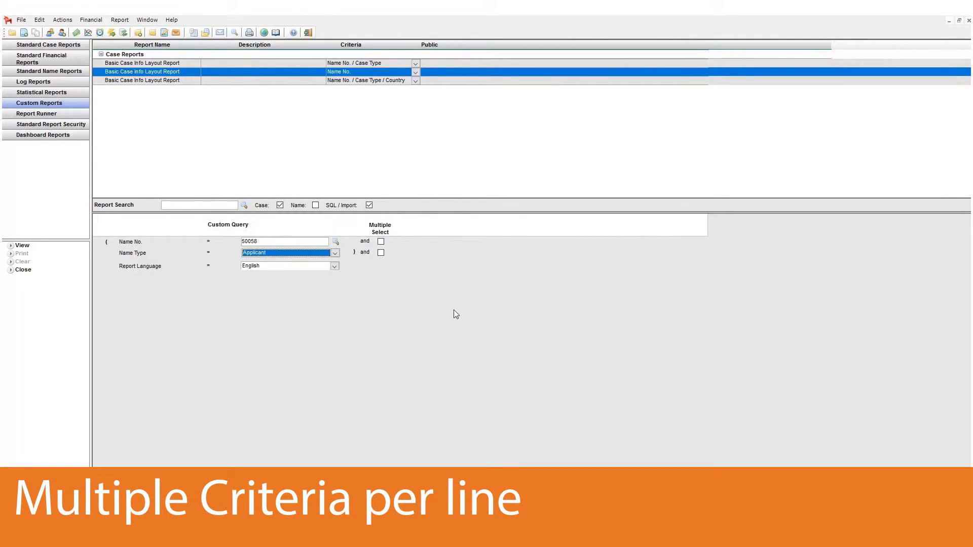
pyautogui.click(380, 254)
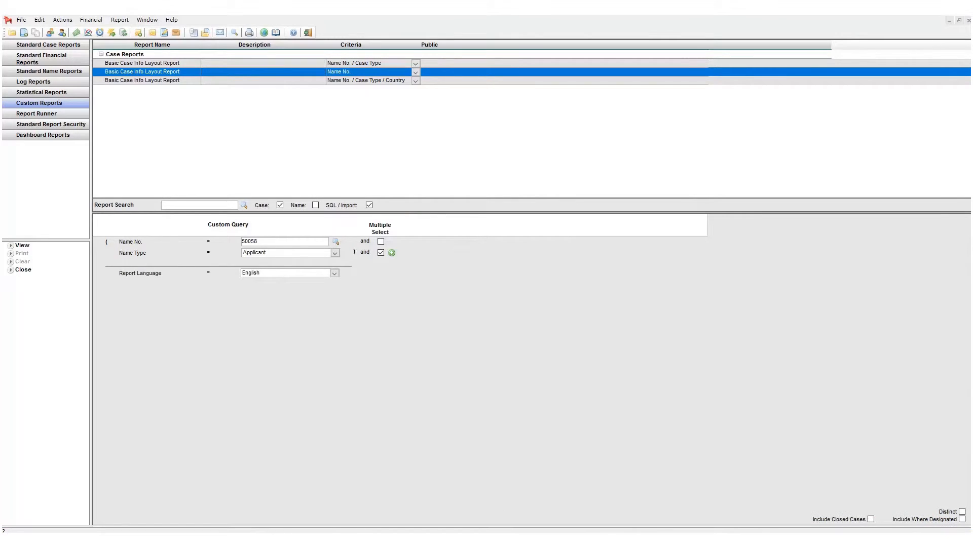
pyautogui.click(391, 254)
pyautogui.click(334, 253)
pyautogui.click(274, 320)
pyautogui.click(392, 253)
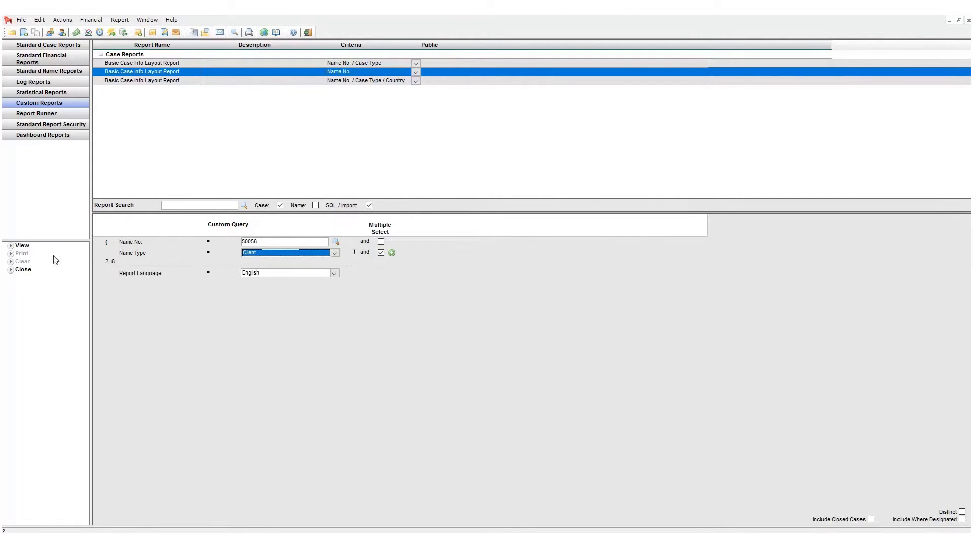
# View the report and examine the available export format options and Export To Excel.
pyautogui.click(23, 247)
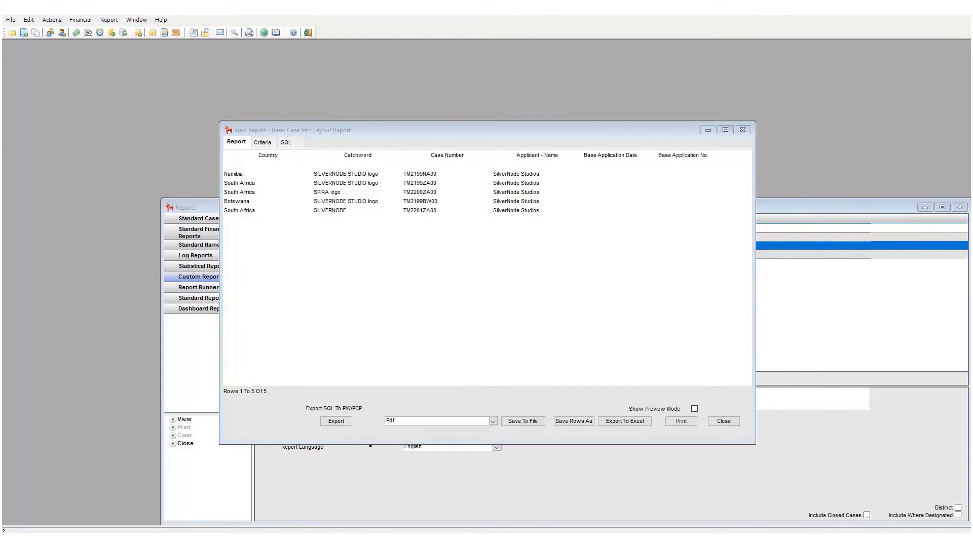
pyautogui.click(495, 425)
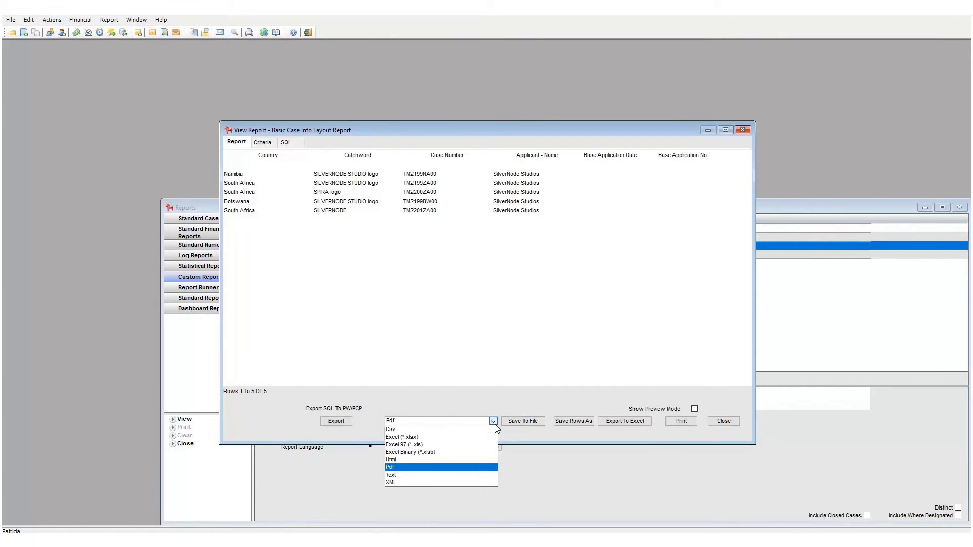
pyautogui.click(495, 425)
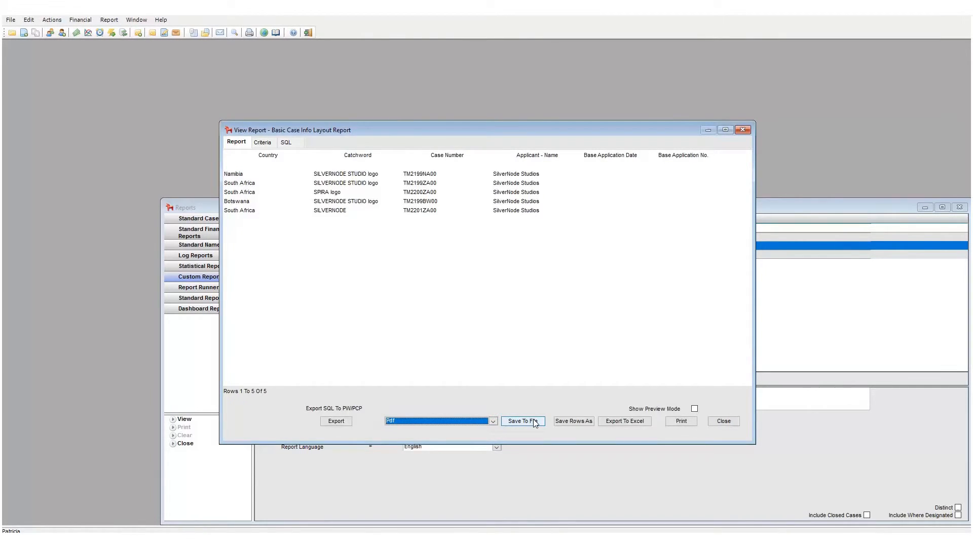
pyautogui.click(640, 424)
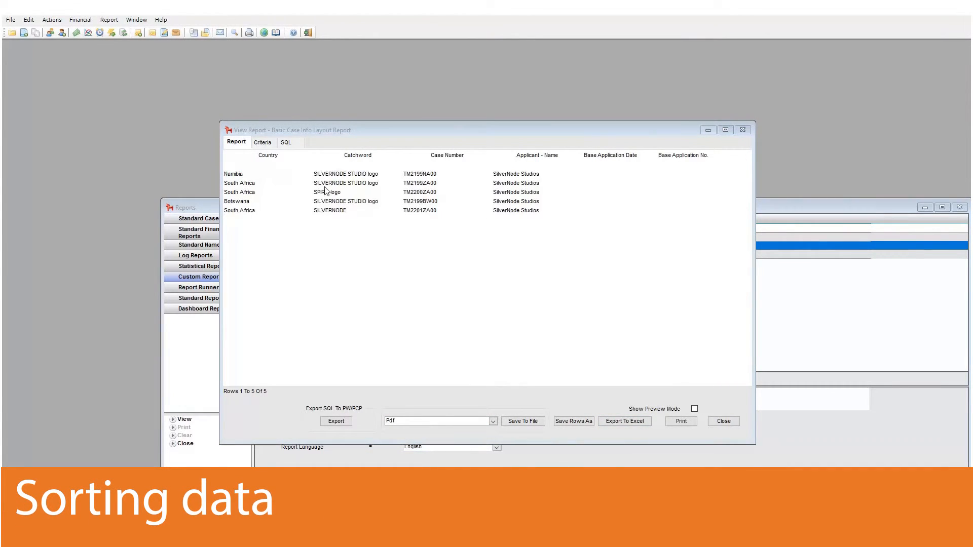
# Sort the report results by Country in descending order.
pyautogui.click(355, 157)
pyautogui.click(269, 157)
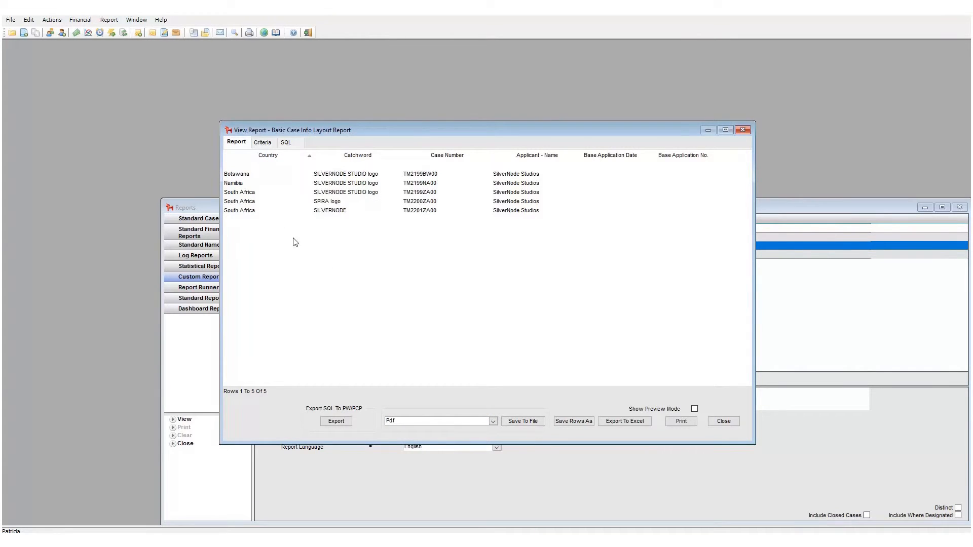
pyautogui.click(278, 159)
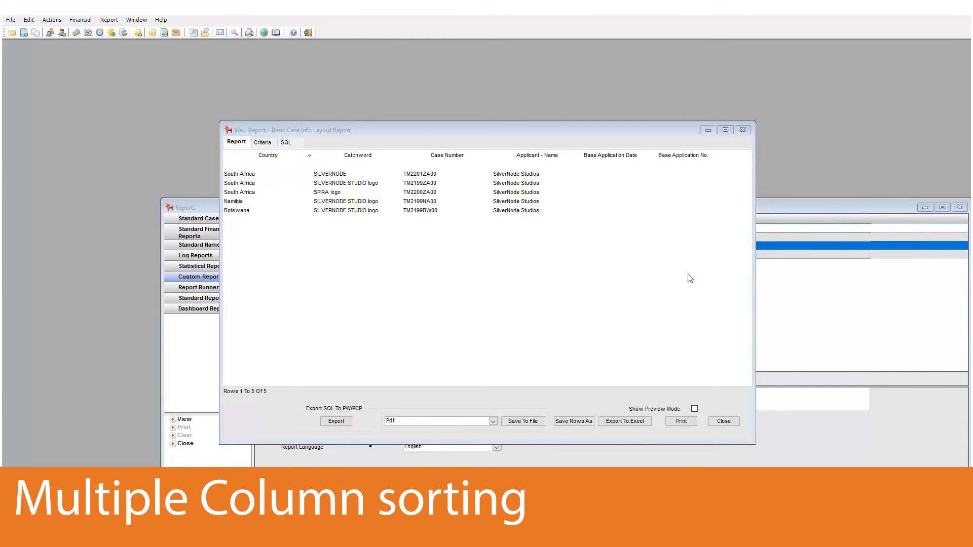
# Sort the results by Case Number, then by Catchword in ascending order.
pyautogui.click(448, 157)
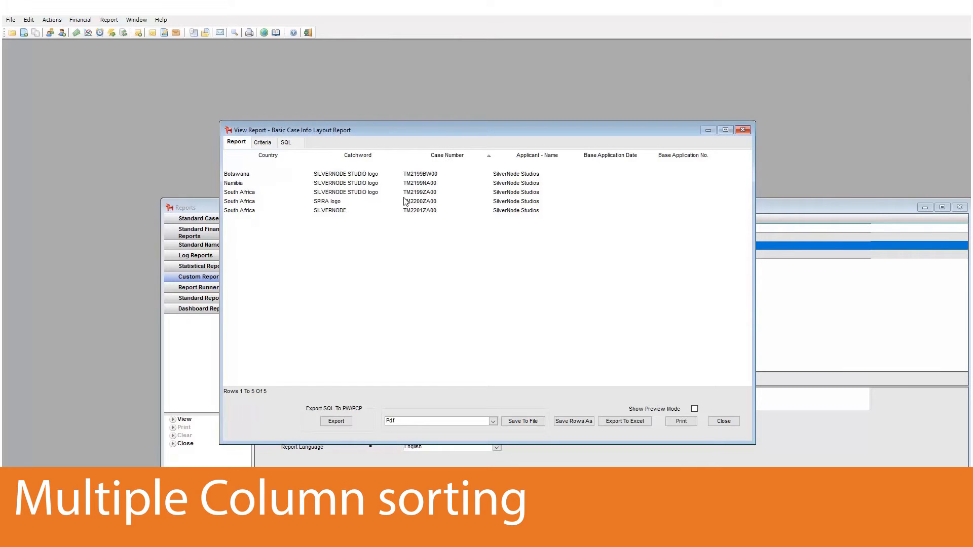
pyautogui.click(349, 158)
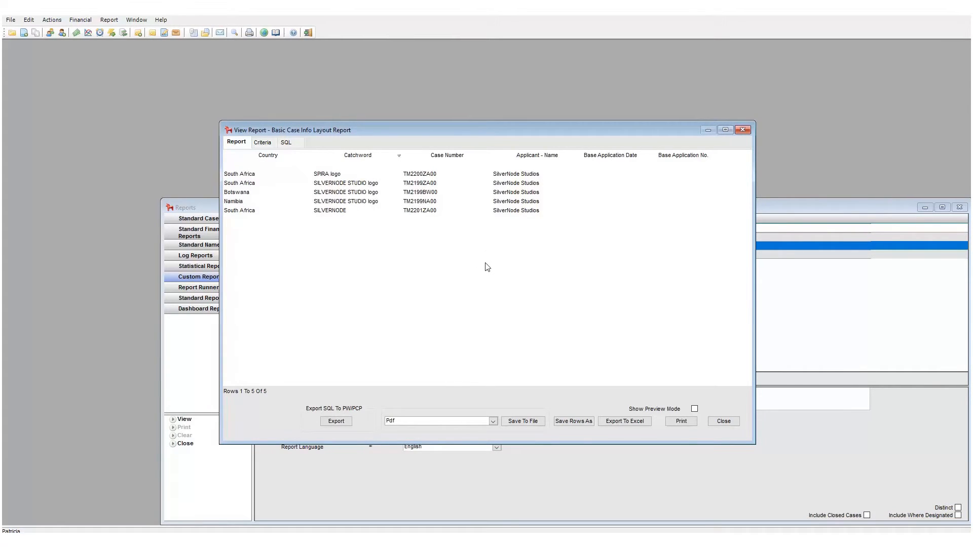
pyautogui.click(368, 157)
pyautogui.click(364, 158)
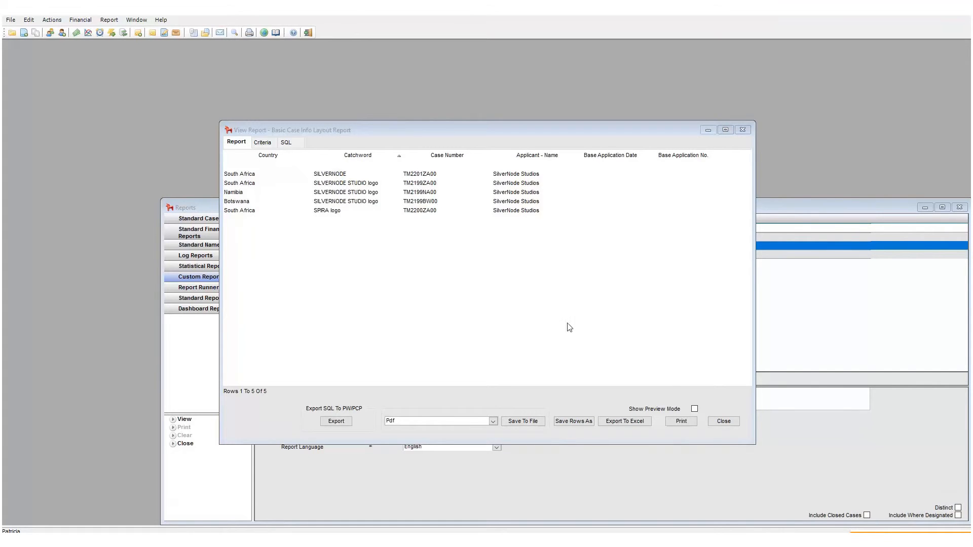
# Open the sort column settings, remove the existing sort column, and add dv_case_basic_case_number.
pyautogui.keyDown('shift'); pyautogui.click(451, 157); pyautogui.keyUp('shift')
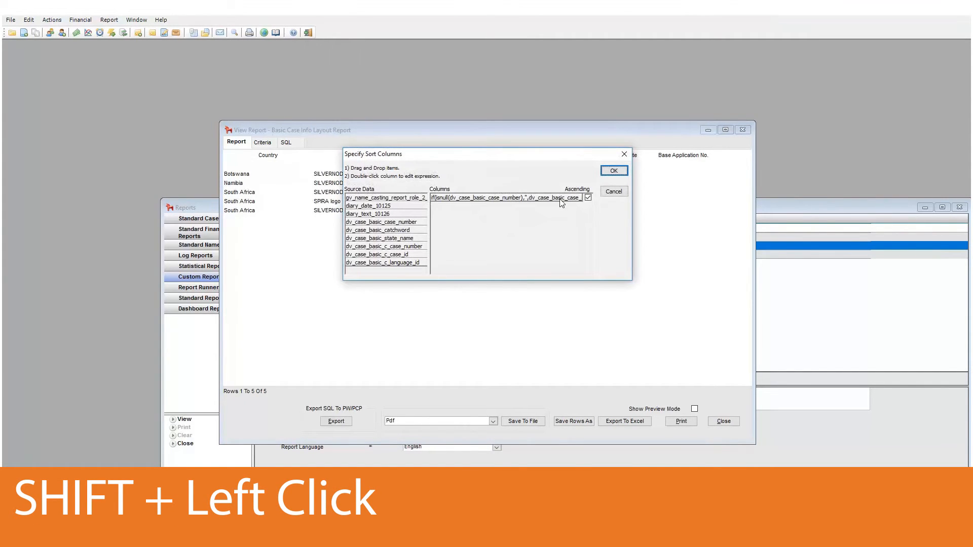
pyautogui.moveTo(562, 198); pyautogui.dragTo(406, 224)
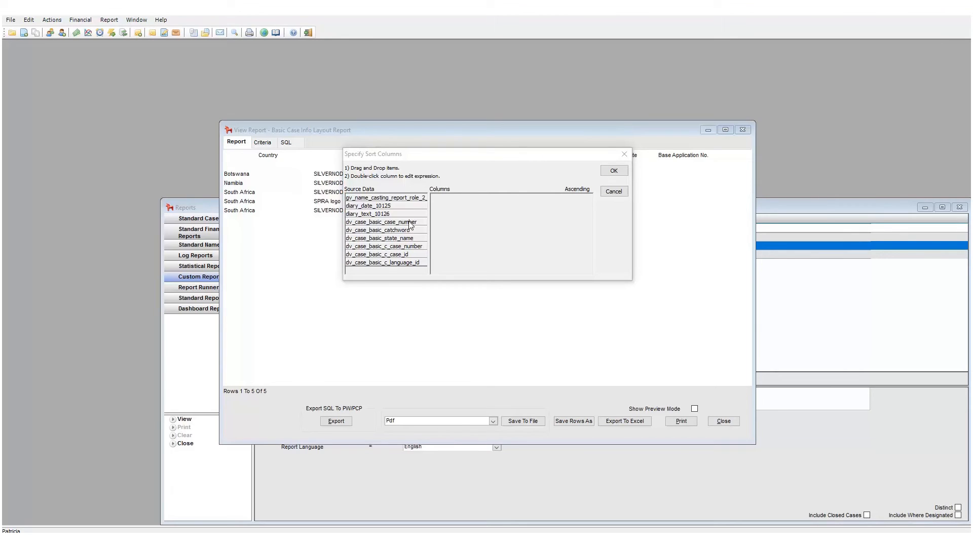
pyautogui.moveTo(410, 225); pyautogui.dragTo(479, 230)
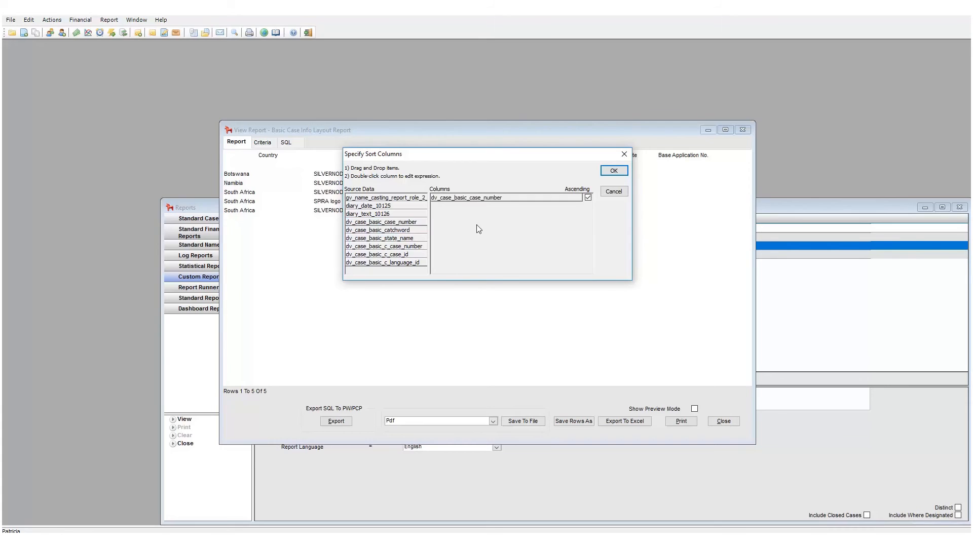
# Add dv_case_basic_catchword as a second ascending sort column and apply the sort.
pyautogui.click(411, 231)
pyautogui.moveTo(410, 232); pyautogui.dragTo(510, 239)
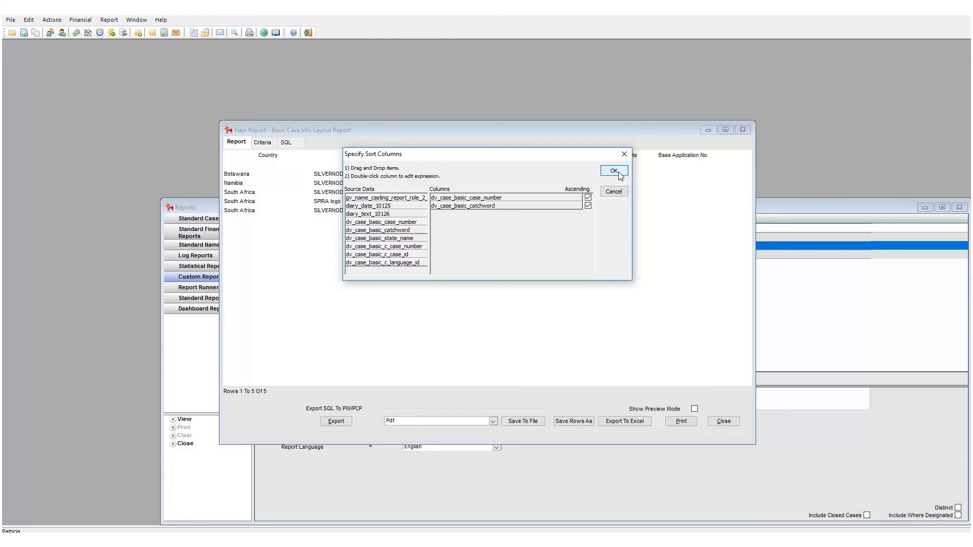
pyautogui.click(588, 198)
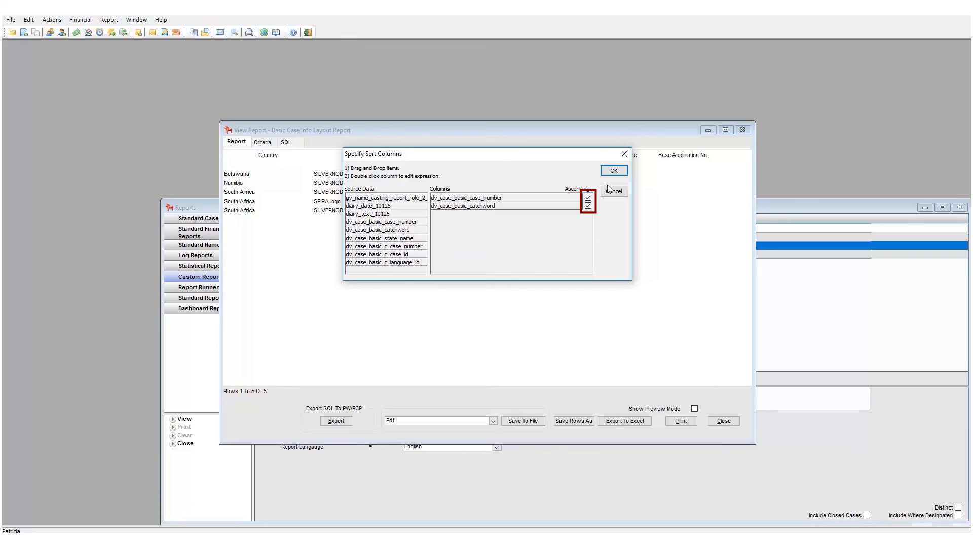
pyautogui.click(615, 172)
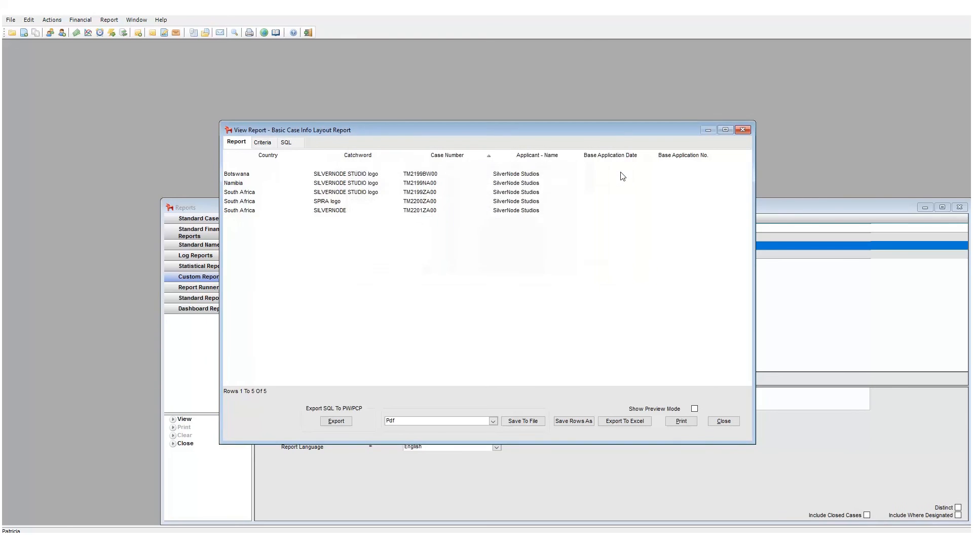